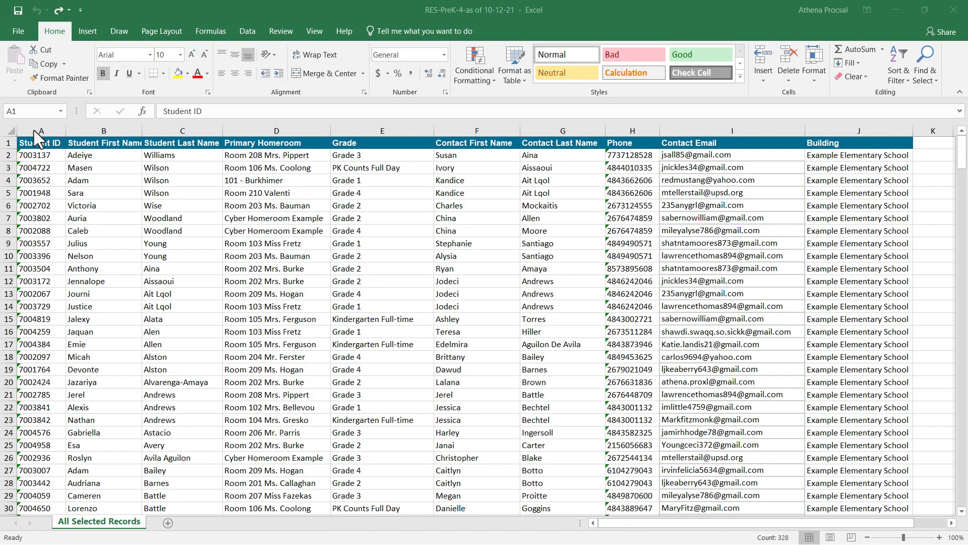
Delete the Student ID, Contact First Name, Contact Last Name and Phone columns from the roster.
left_click(35, 127)
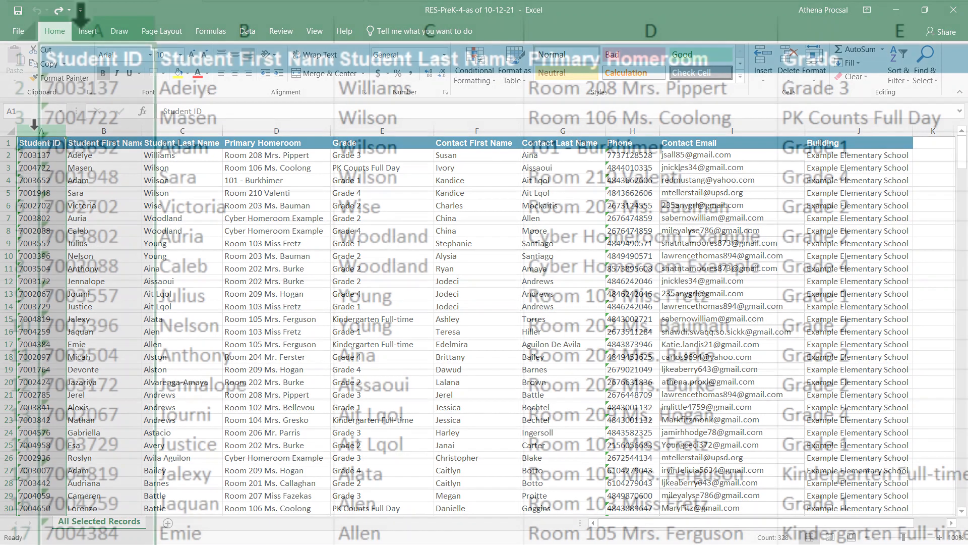
right_click(34, 128)
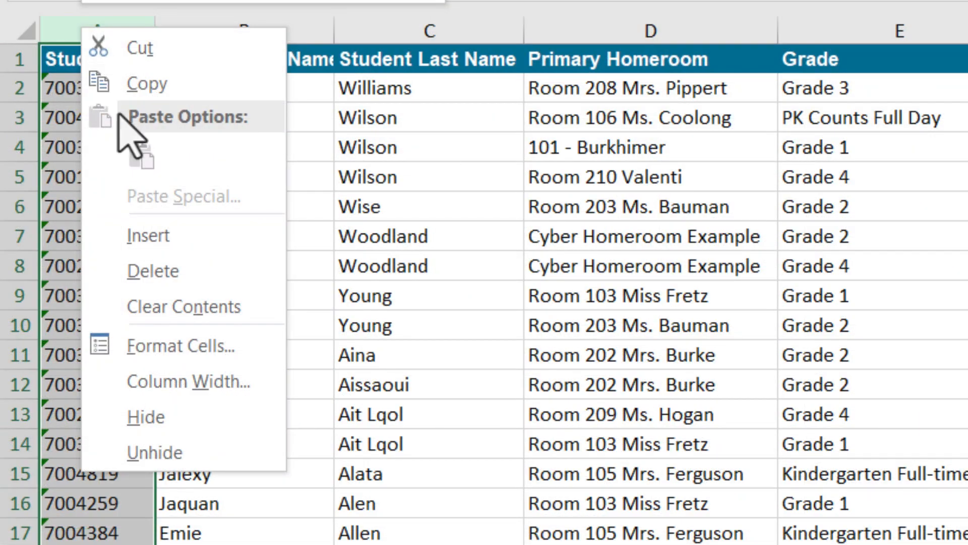
left_click(167, 267)
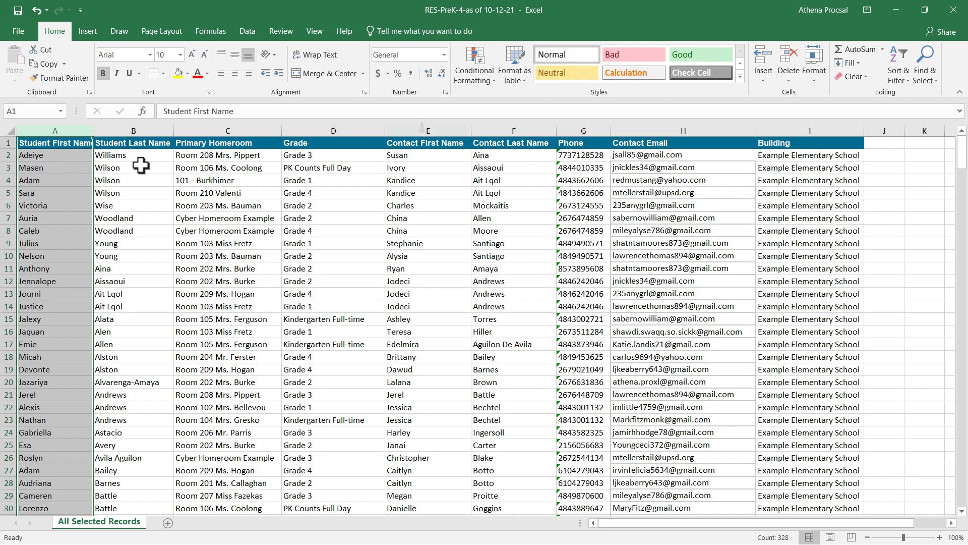
left_click_drag(424, 131, 568, 134)
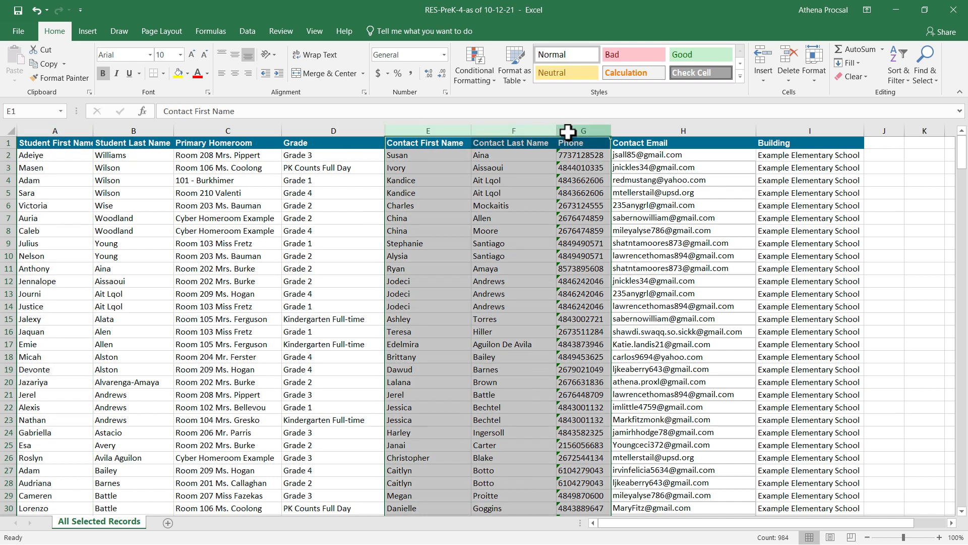
right_click(568, 134)
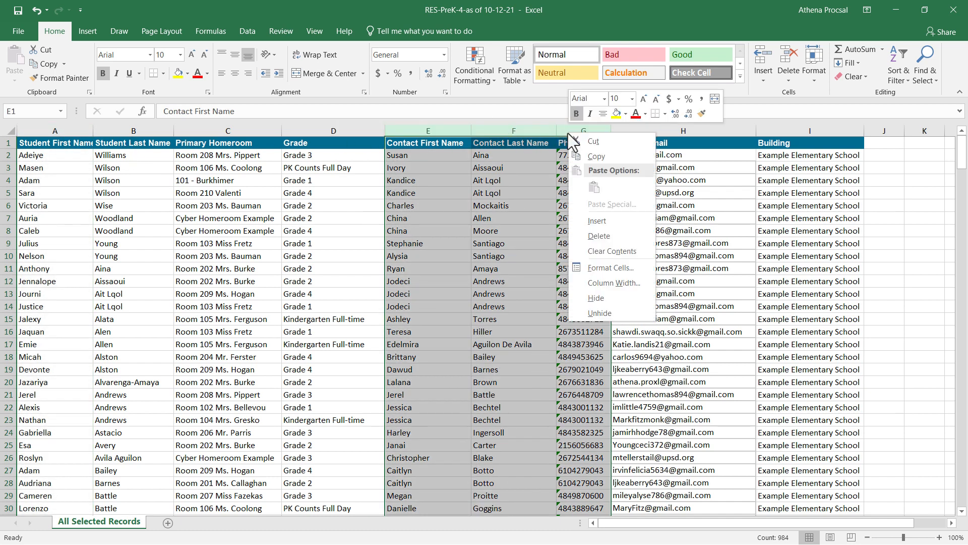
left_click(598, 237)
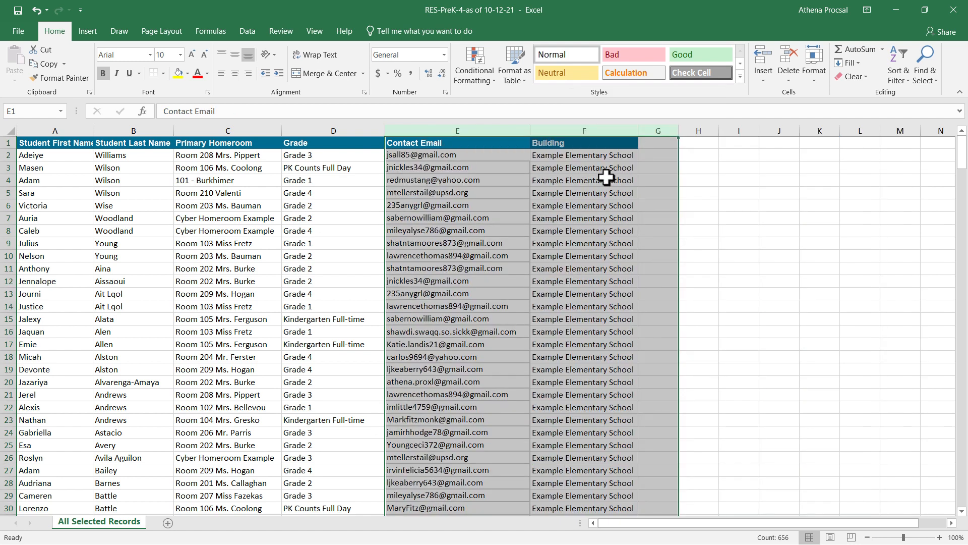
left_click(592, 132)
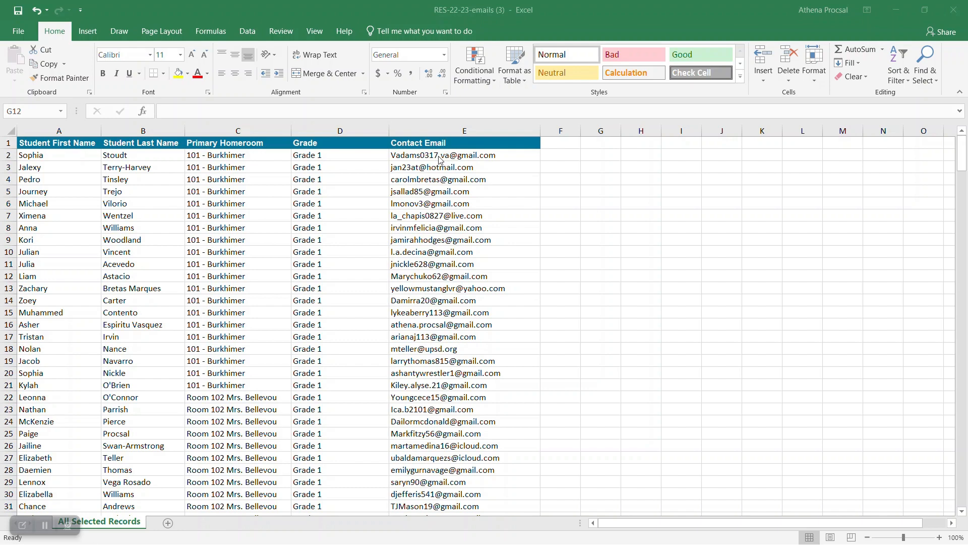
Insert a blank column before Contact Email and select the Grade column for splitting.
left_click(433, 127)
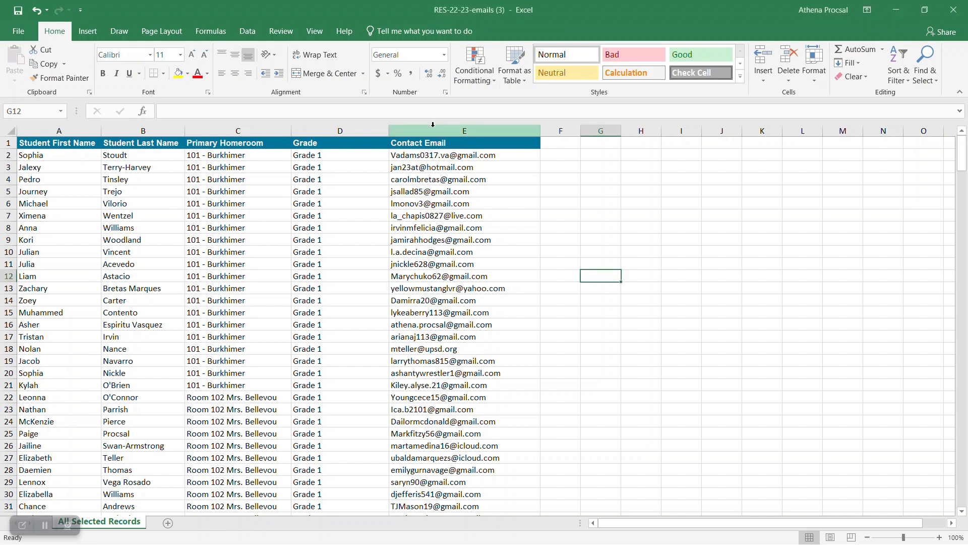
right_click(434, 126)
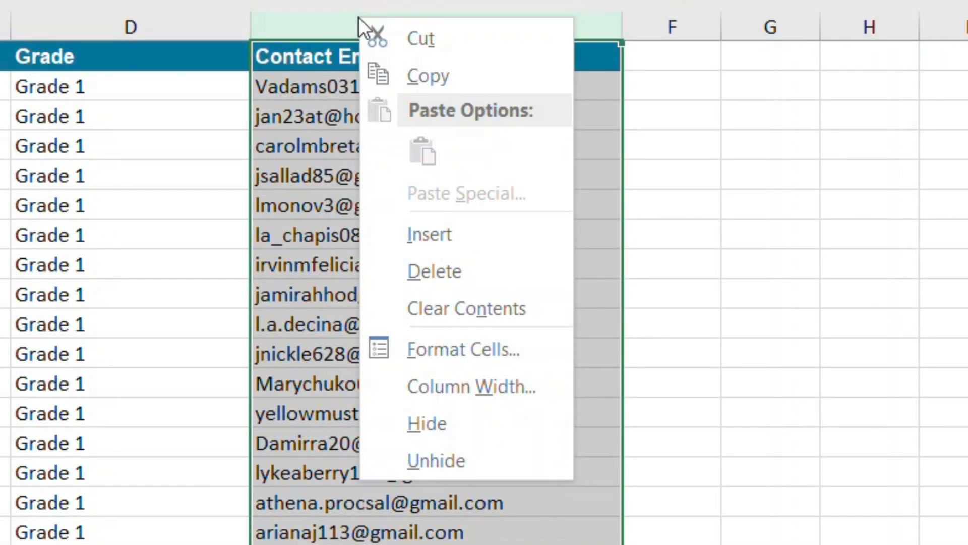
left_click(413, 249)
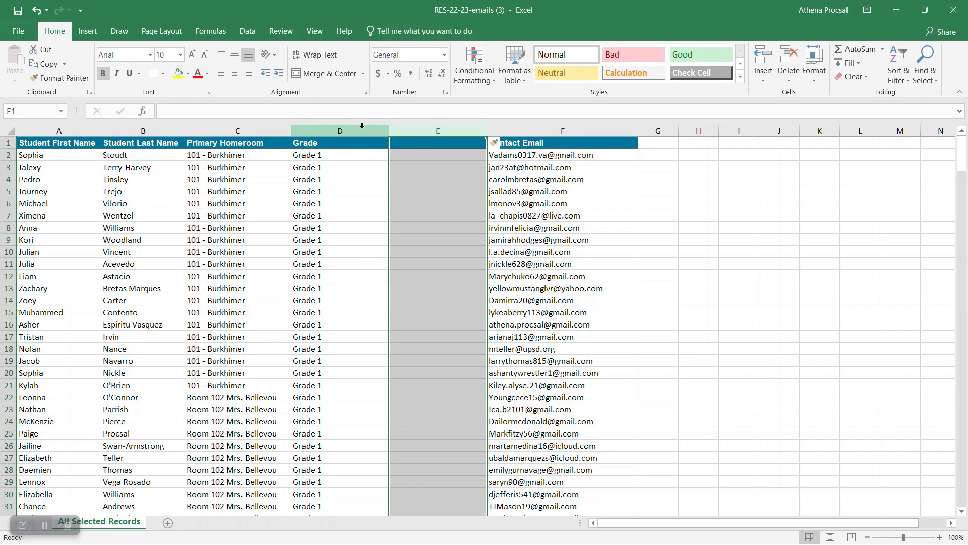
left_click(362, 125)
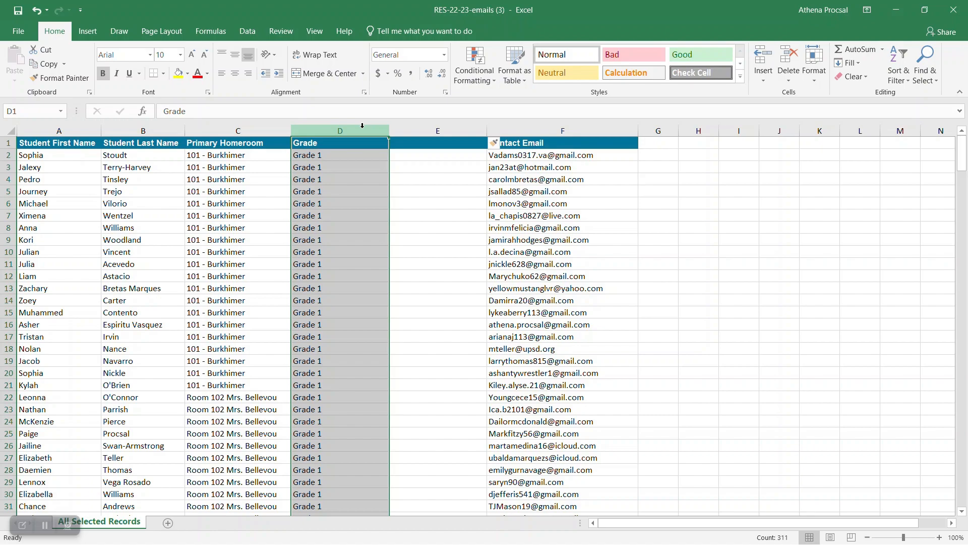
left_click(242, 33)
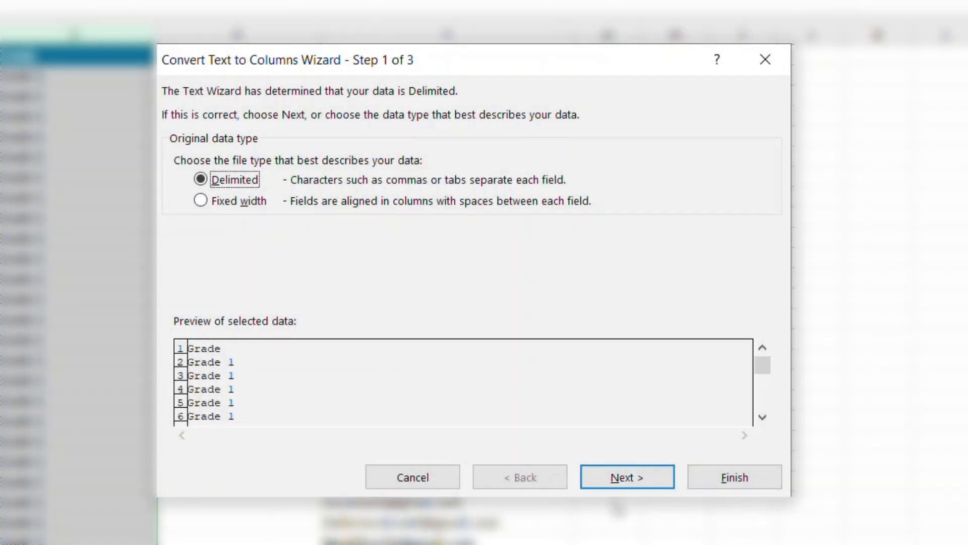
Split the Grade column at spaces into 'Grade' text and the grade number in the new column.
left_click(633, 483)
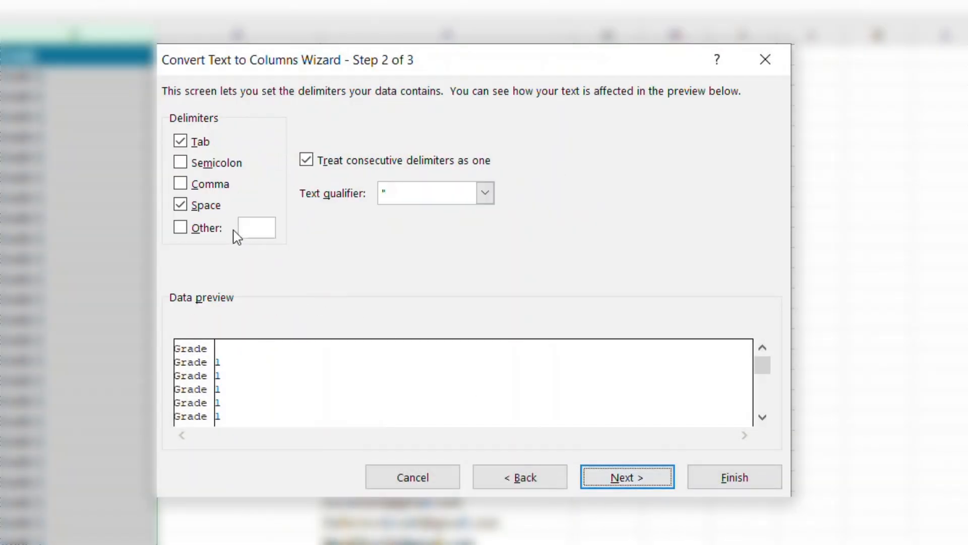
left_click(617, 481)
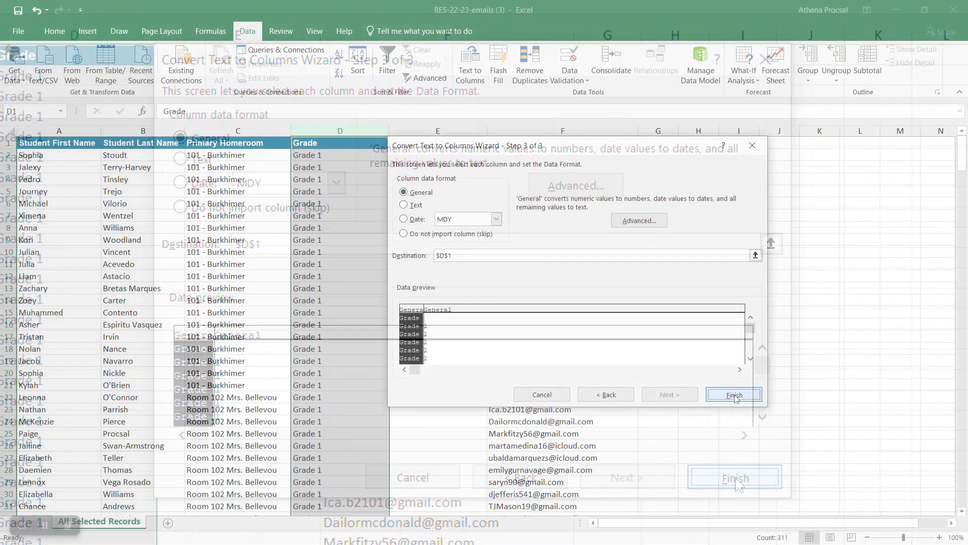
left_click(735, 477)
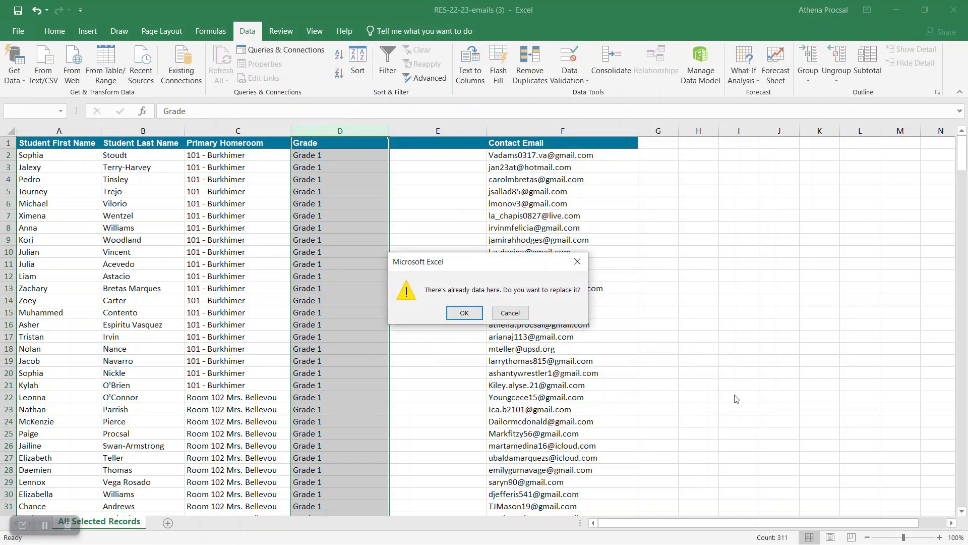
left_click(465, 313)
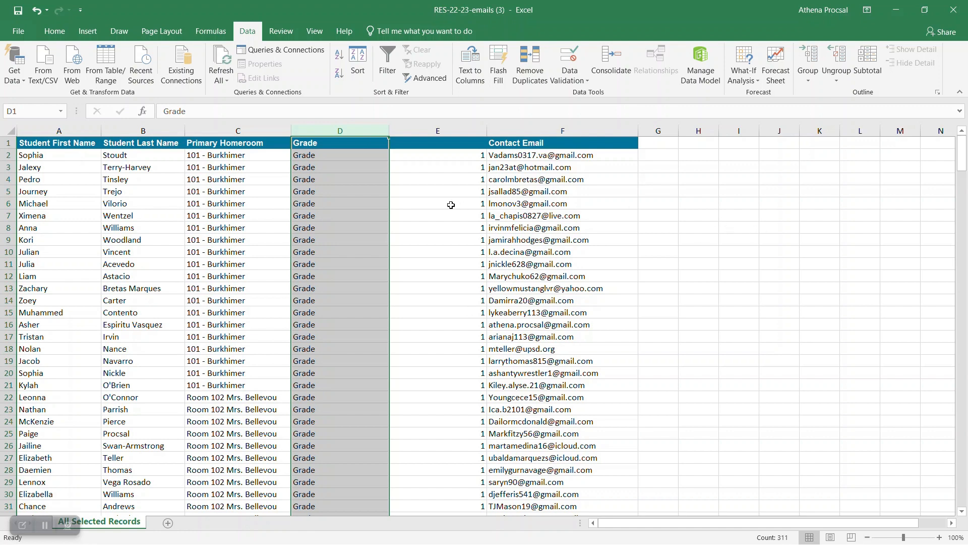
Delete the column of repeated 'Grade' text so only grade numbers remain.
right_click(338, 132)
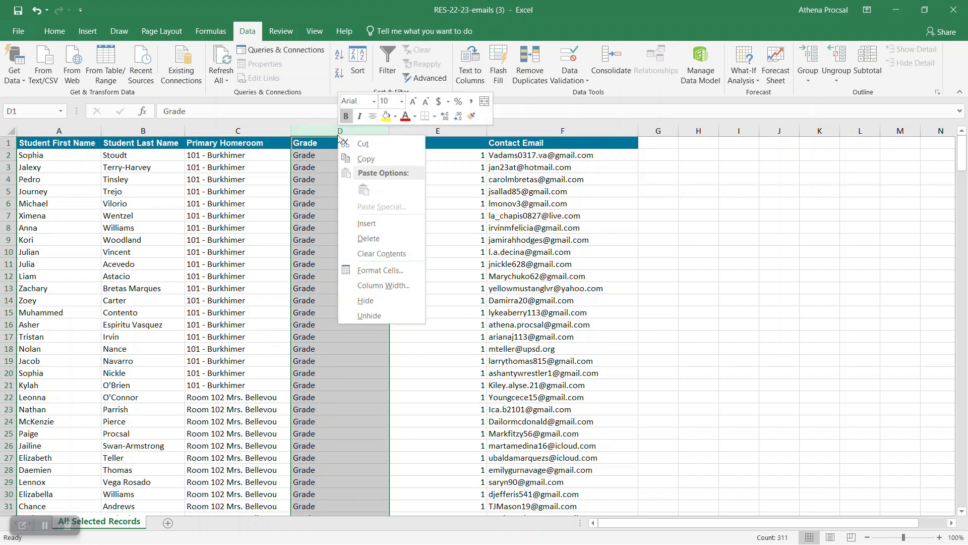
left_click(369, 239)
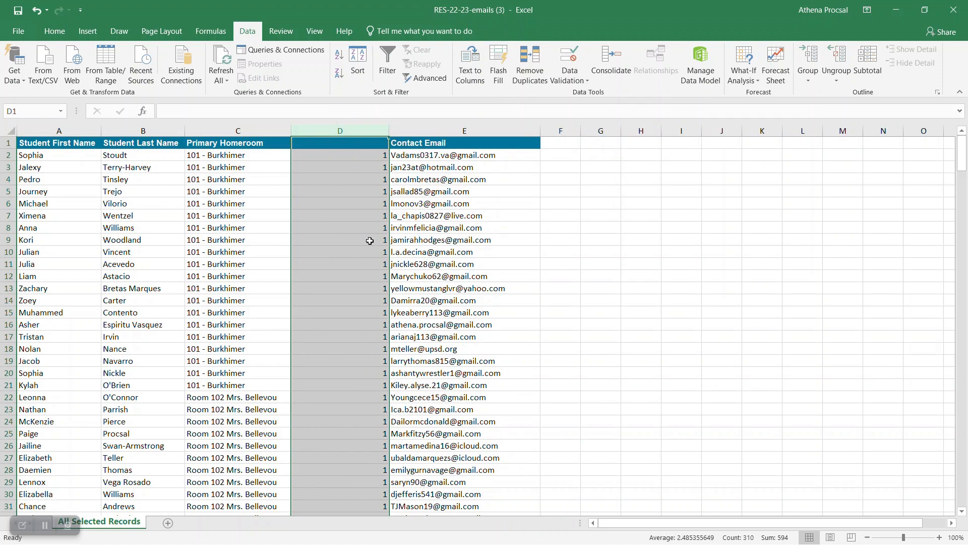
left_click(355, 227)
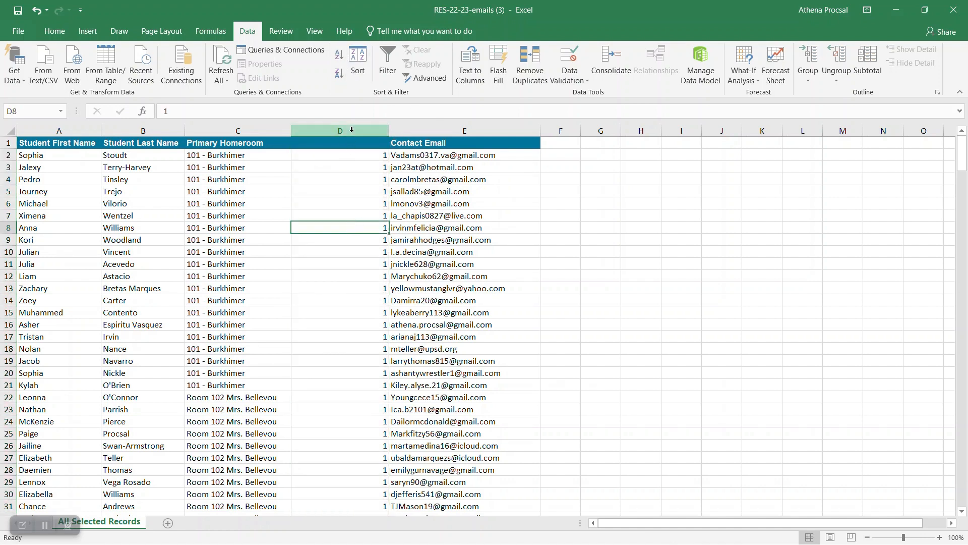
left_click(56, 32)
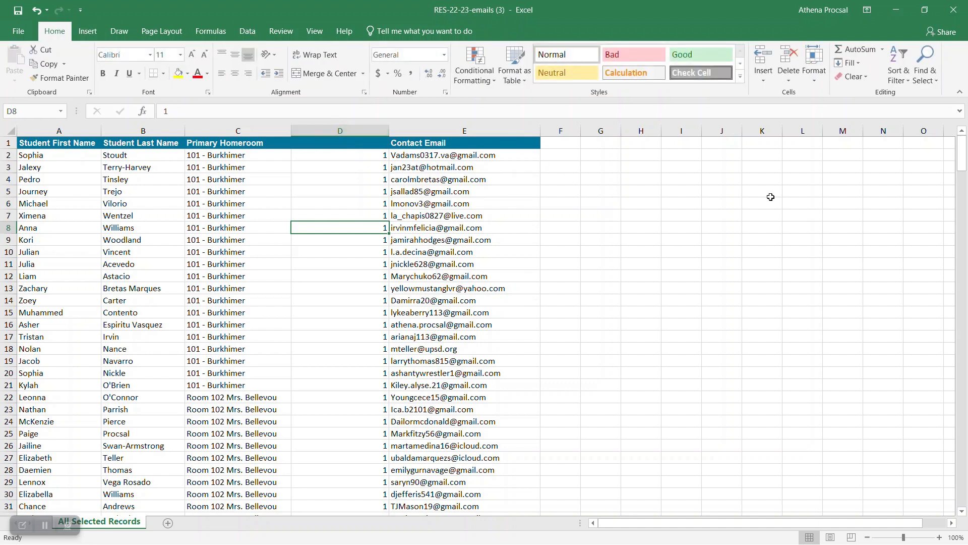
Replace all 71 'Full-time' entries with K using Find and Replace, then close it.
left_click(930, 78)
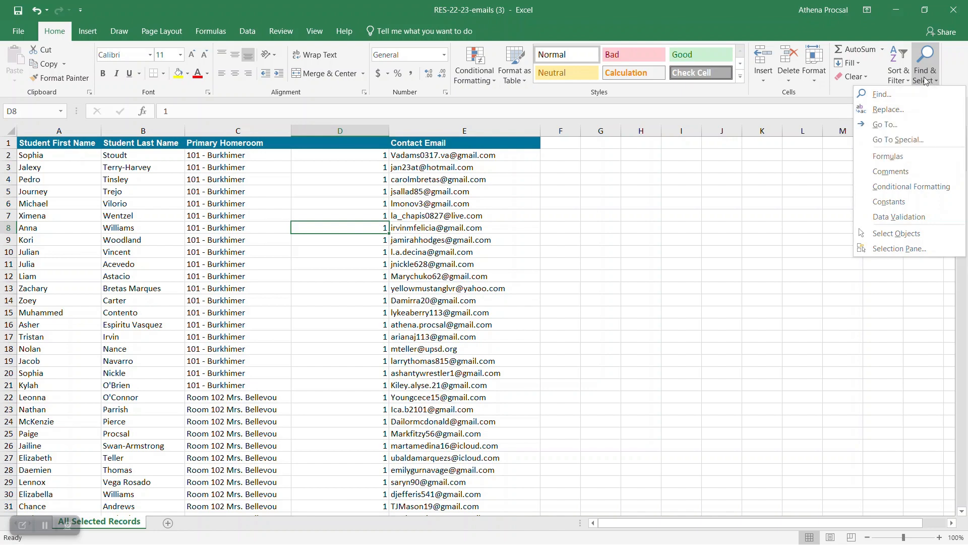
left_click(918, 106)
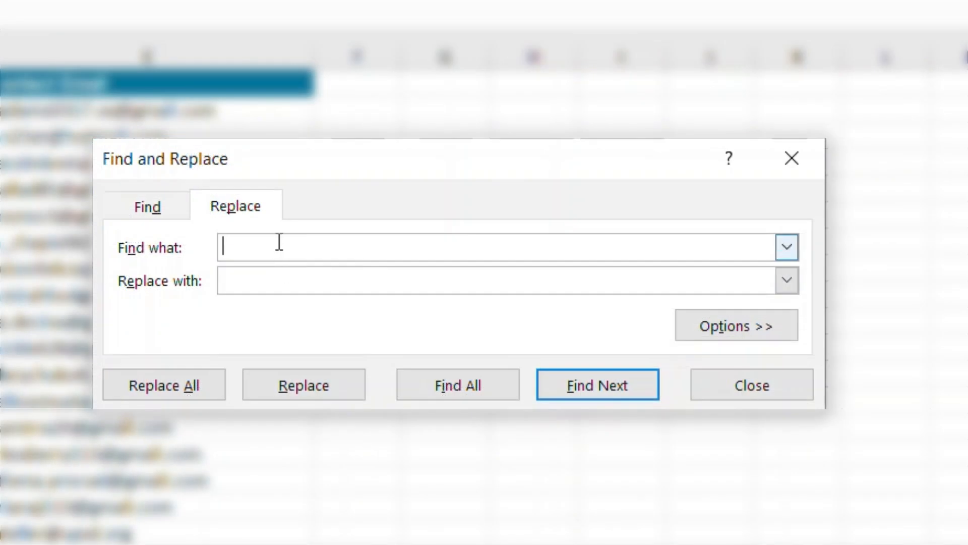
type("Full-time")
key("Tab")
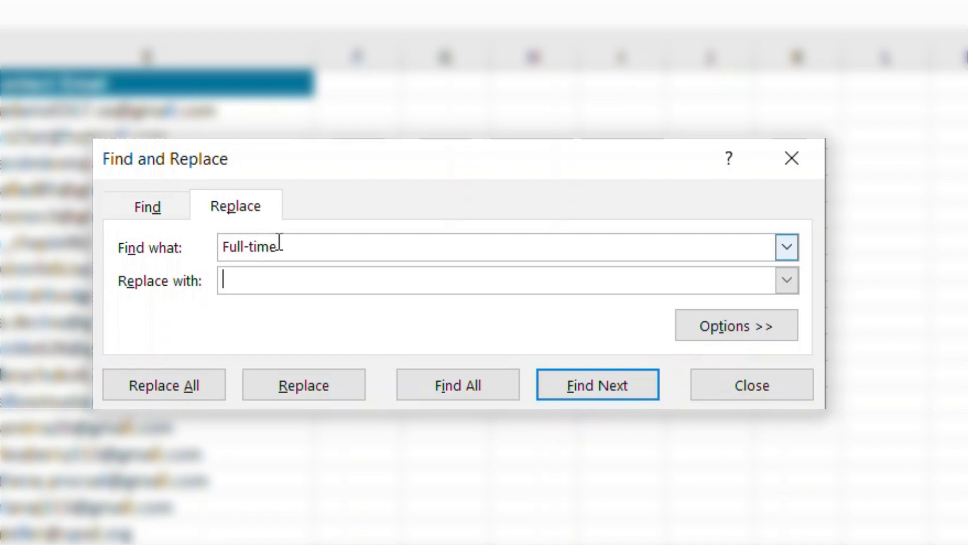
type("K")
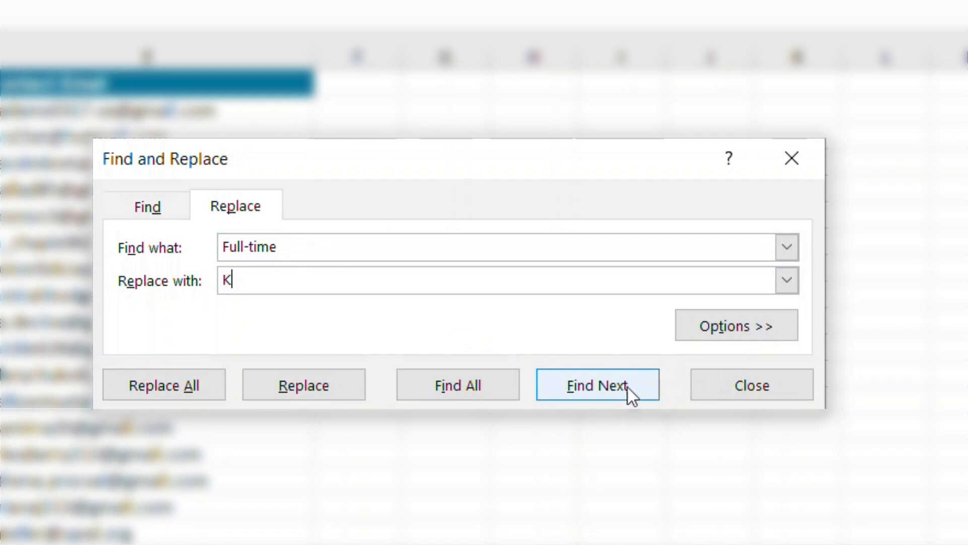
left_click(222, 387)
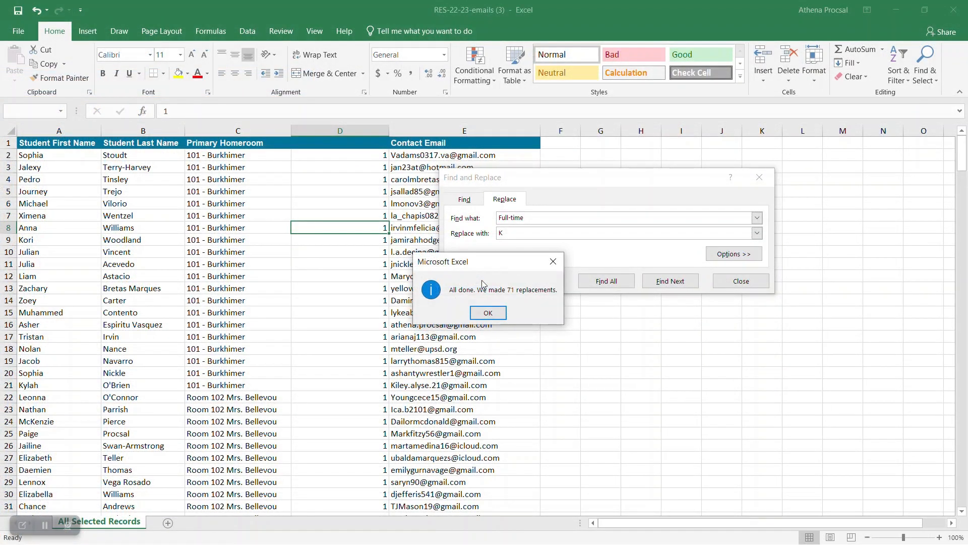
left_click(488, 313)
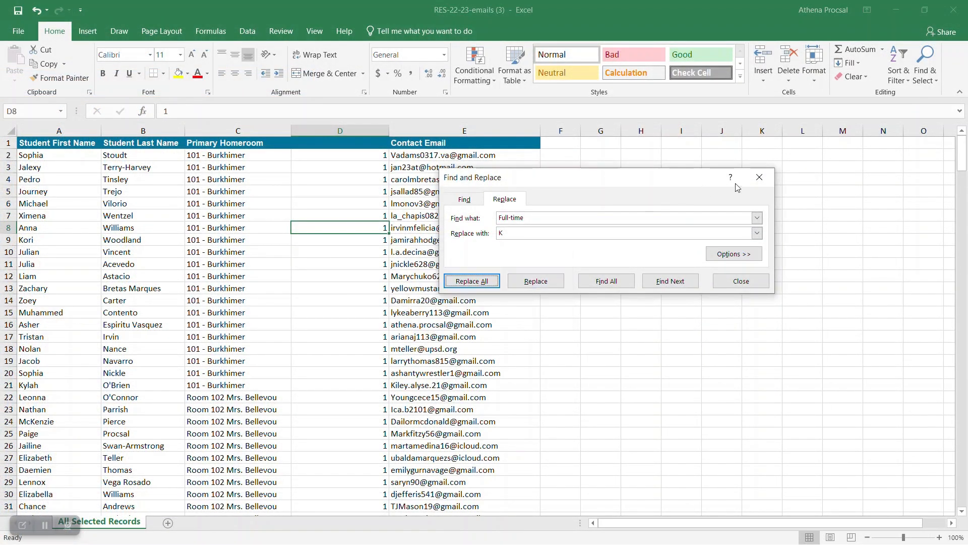
left_click(759, 177)
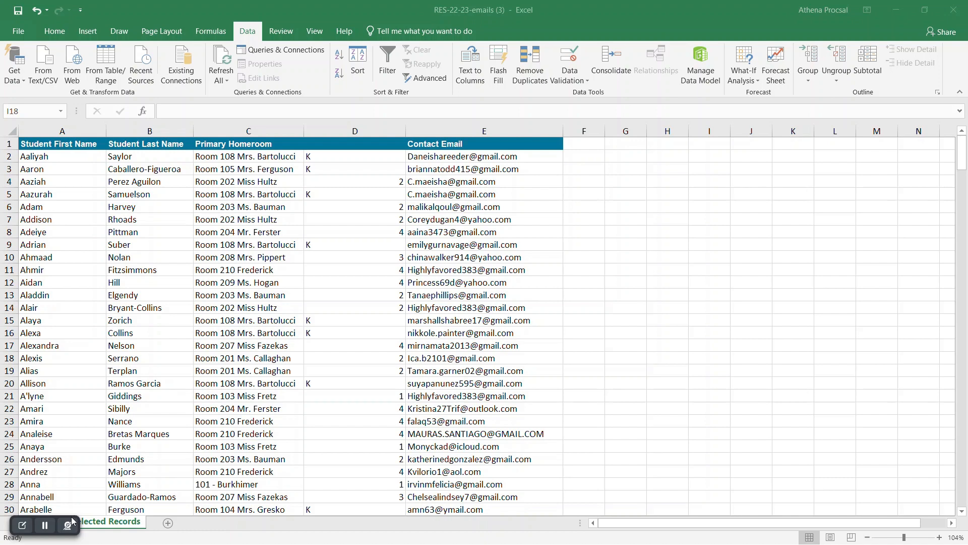
Sort rows A2:E276 by homeroom (column C), then last name (B), then first name (A).
left_click(246, 130)
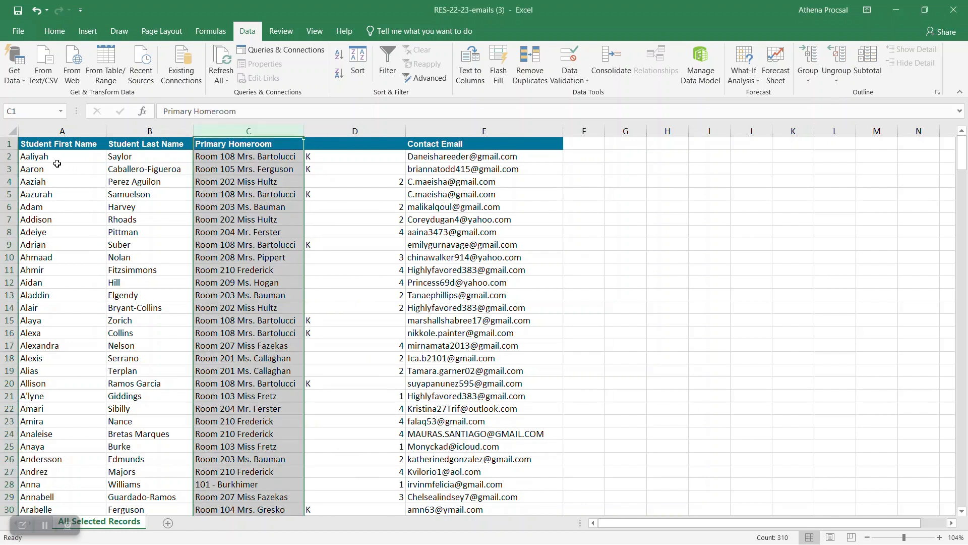
left_click(28, 157)
left_click_drag(28, 157, 515, 500)
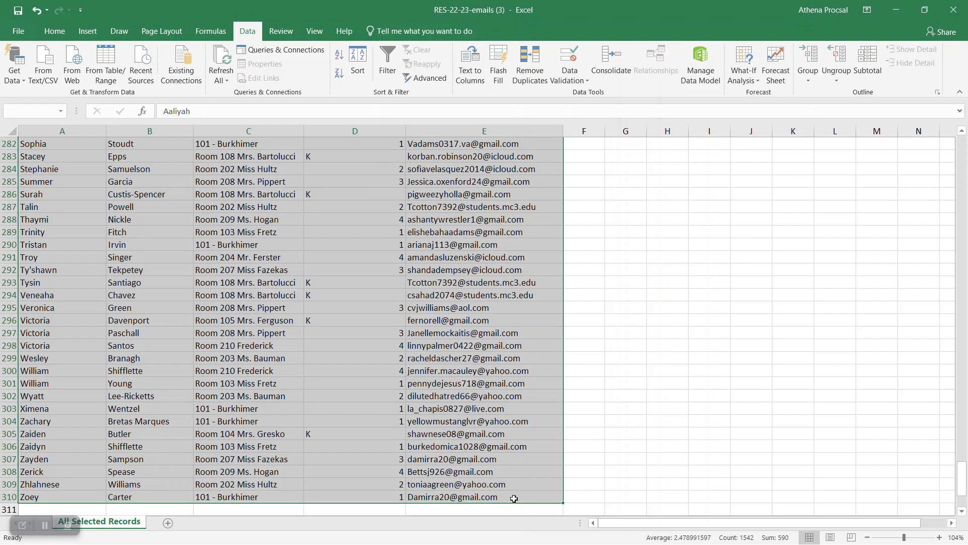
left_click(358, 61)
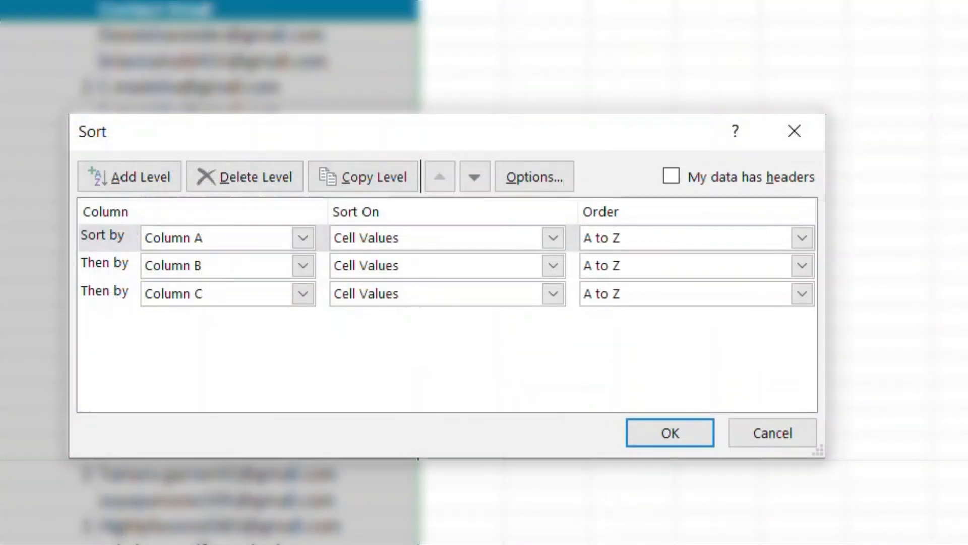
left_click(304, 238)
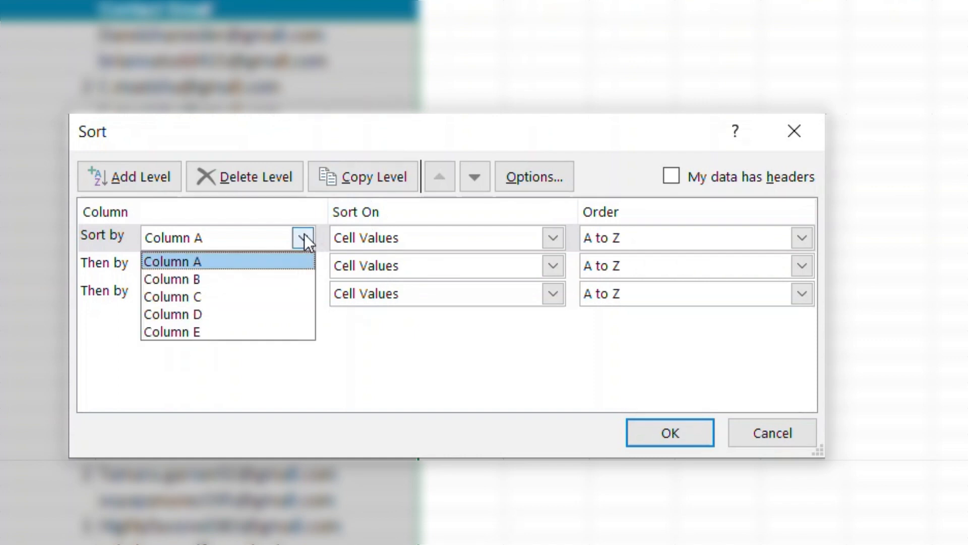
left_click(283, 293)
left_click(286, 293)
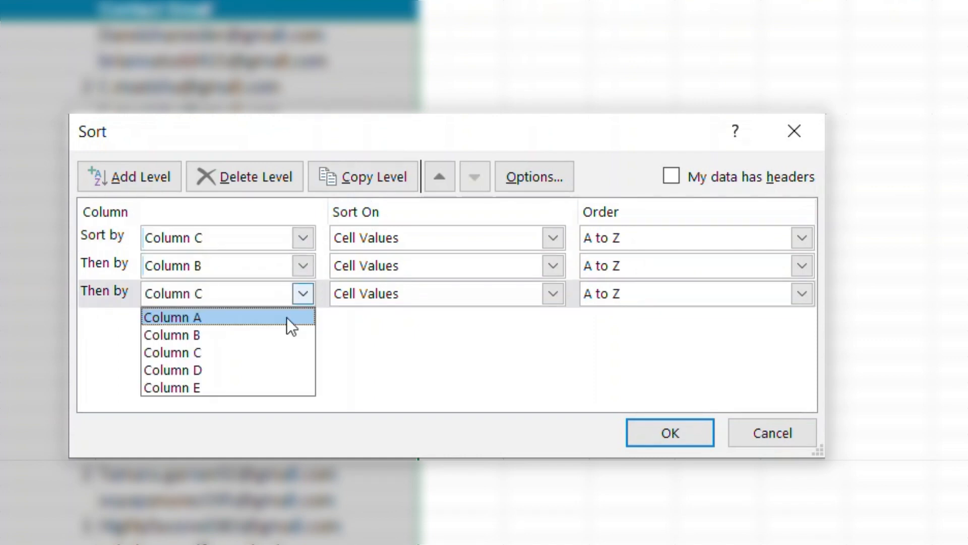
left_click(287, 317)
left_click(674, 434)
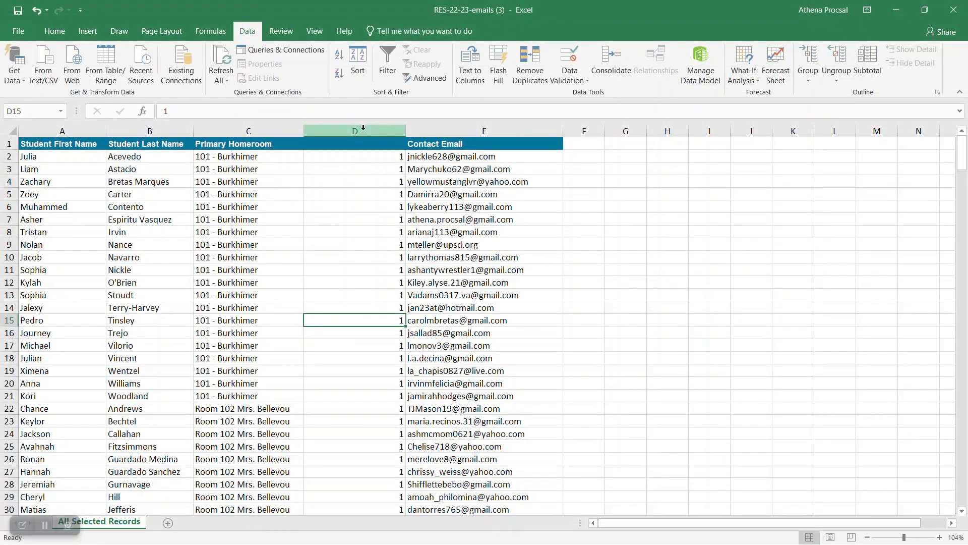
Insert three empty columns between Primary Homeroom and the grade number column.
right_click(363, 127)
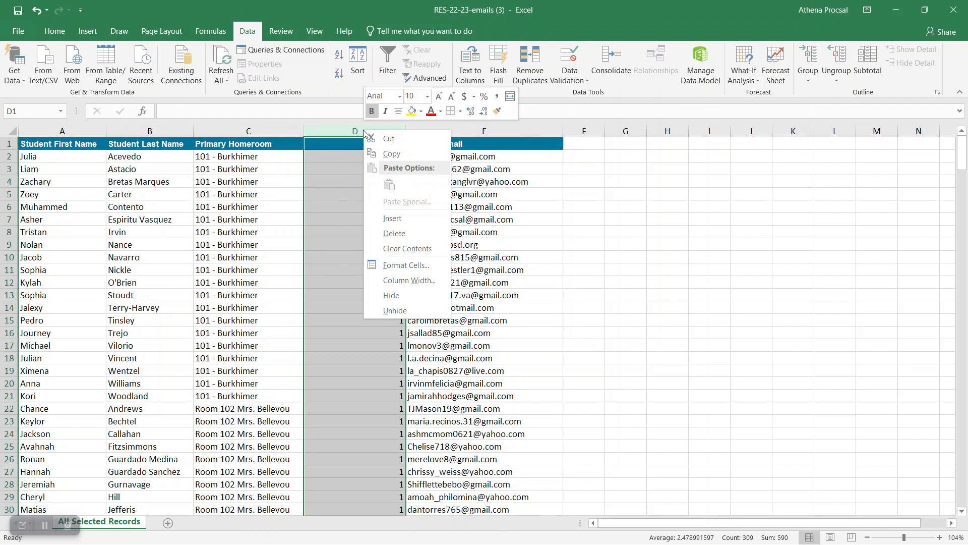
left_click(406, 219)
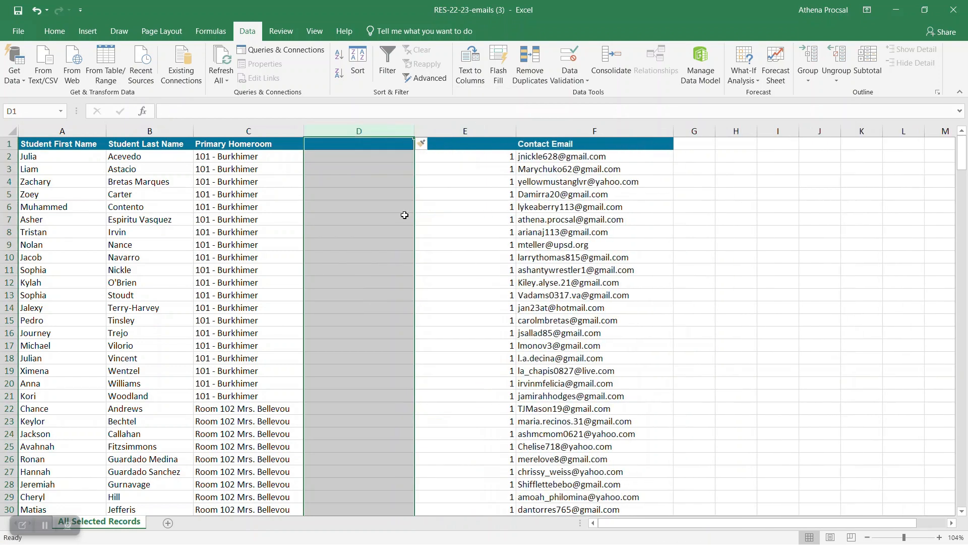
right_click(363, 127)
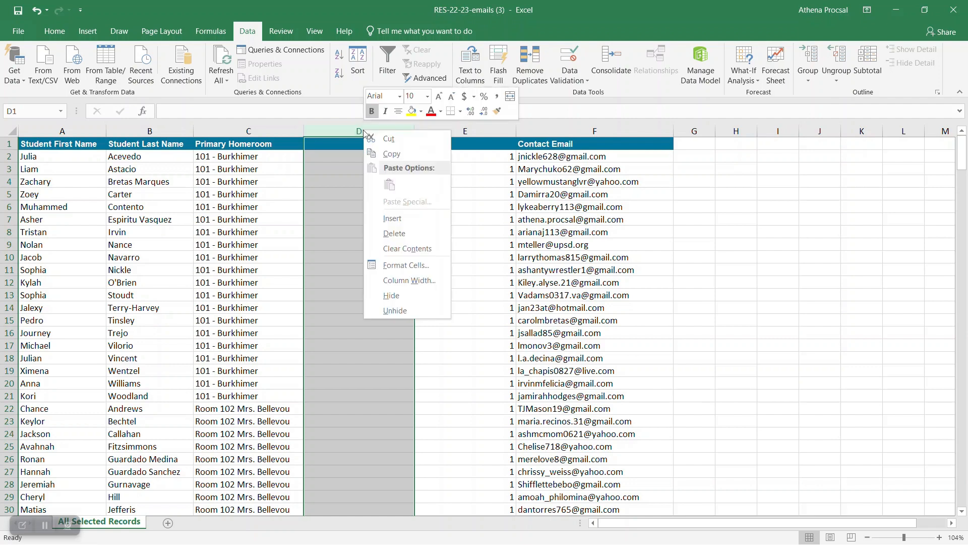
left_click(411, 224)
right_click(380, 135)
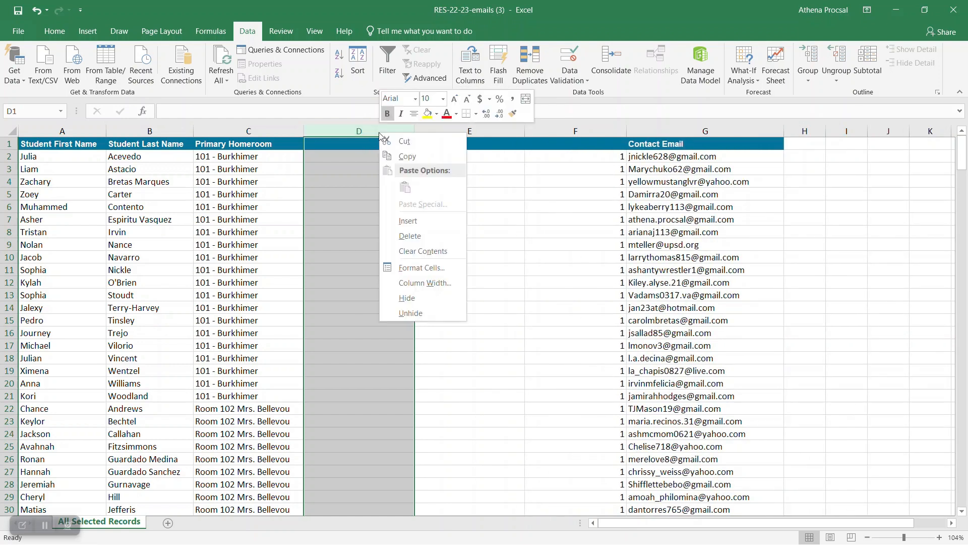
left_click(406, 221)
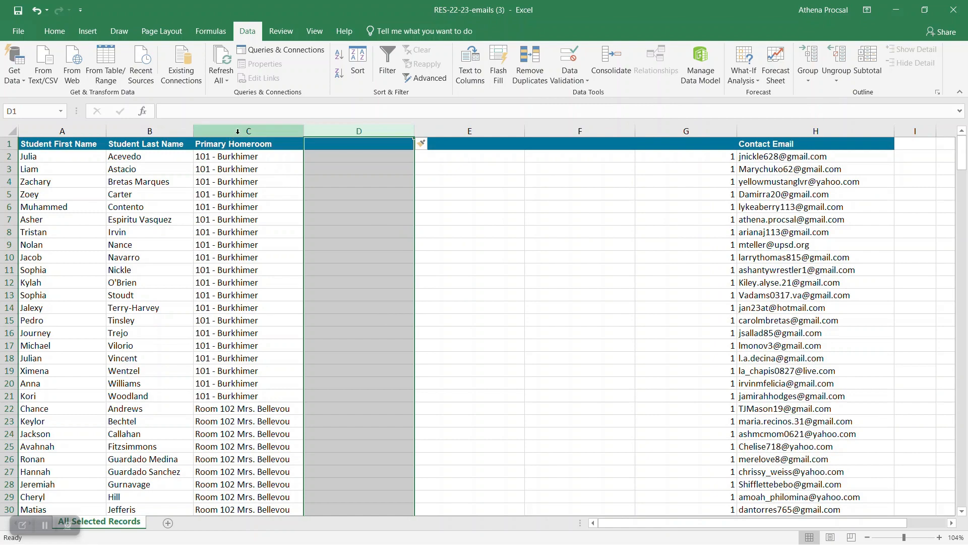
left_click(237, 131)
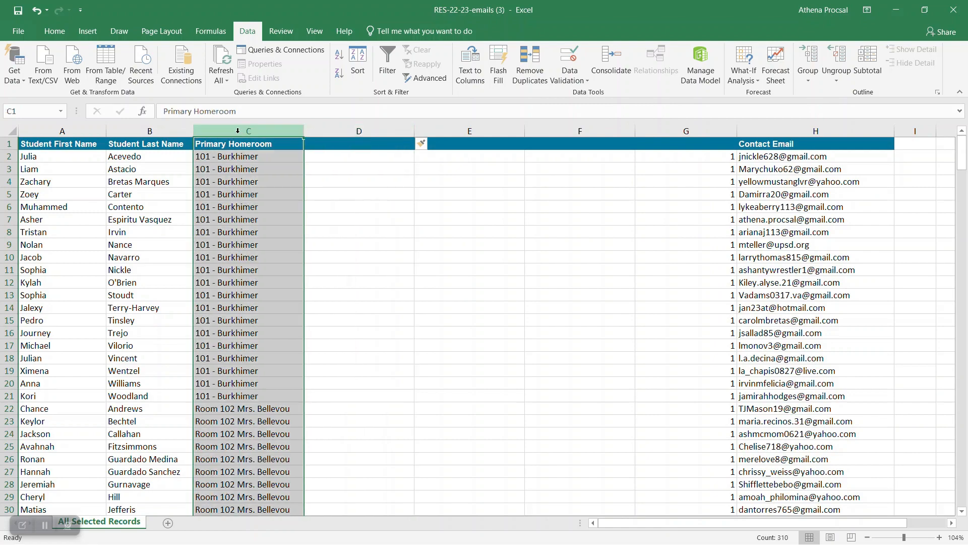
Split Primary Homeroom entries with delimited Text to Columns, overwriting the empty columns.
left_click(470, 63)
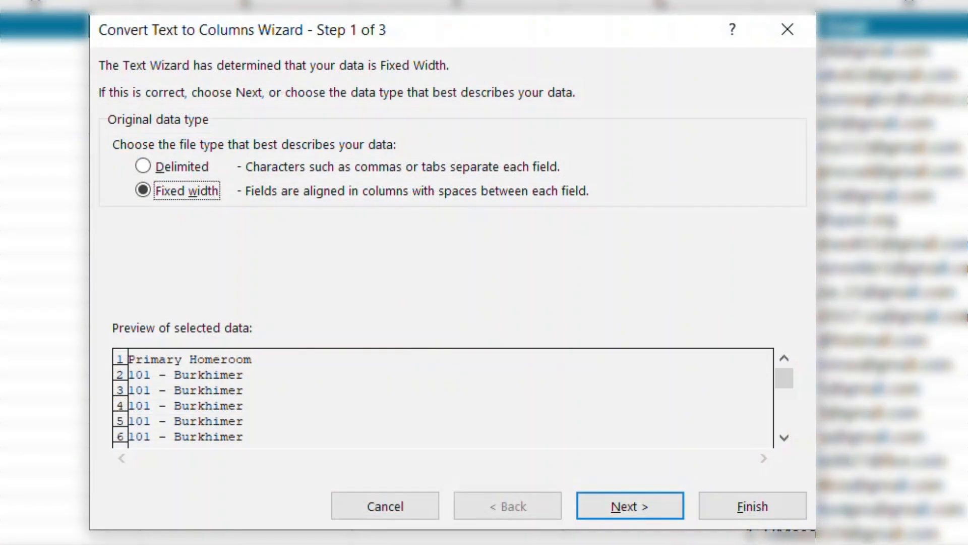
left_click(143, 166)
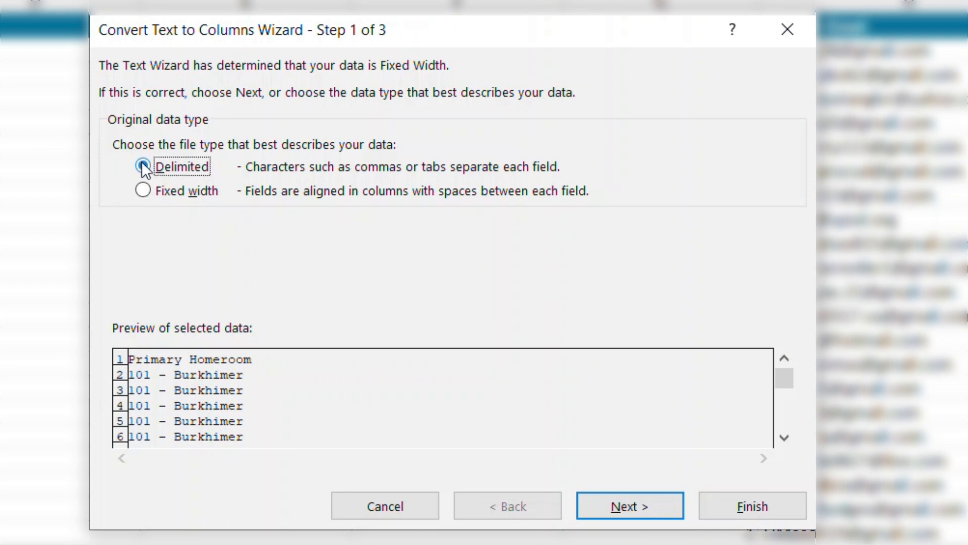
left_click(642, 506)
left_click(641, 506)
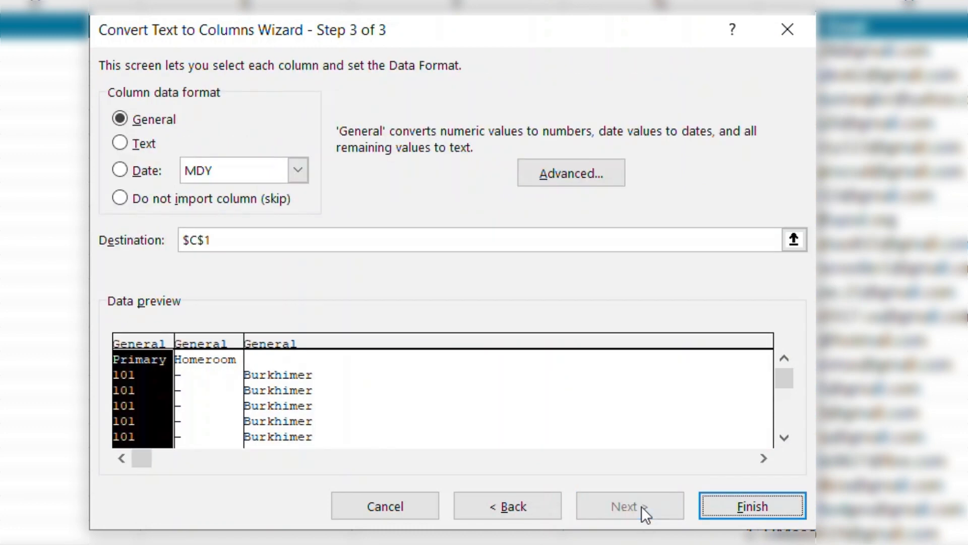
left_click(758, 515)
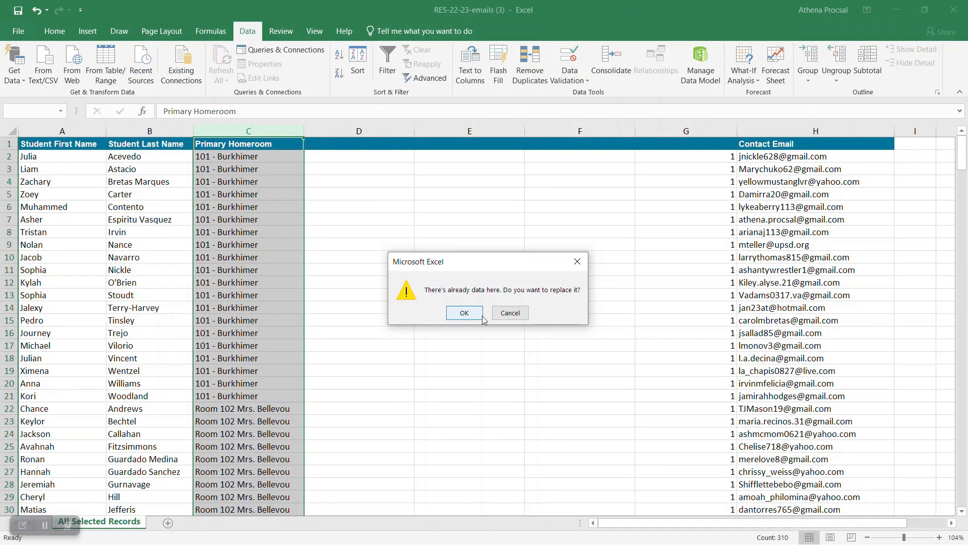
left_click(465, 313)
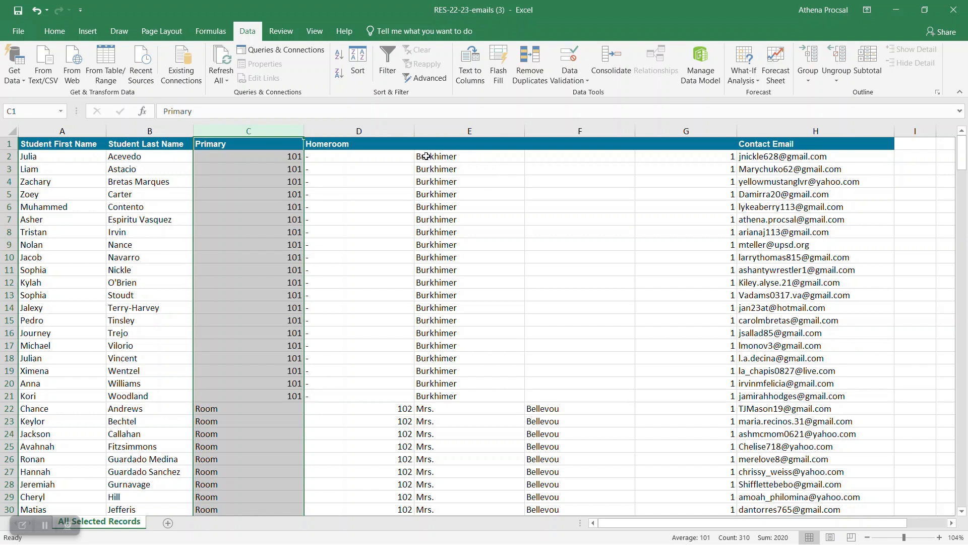
Copy teacher names E2:E21 into column F, then delete room-number columns C through E.
left_click_drag(419, 157, 447, 401)
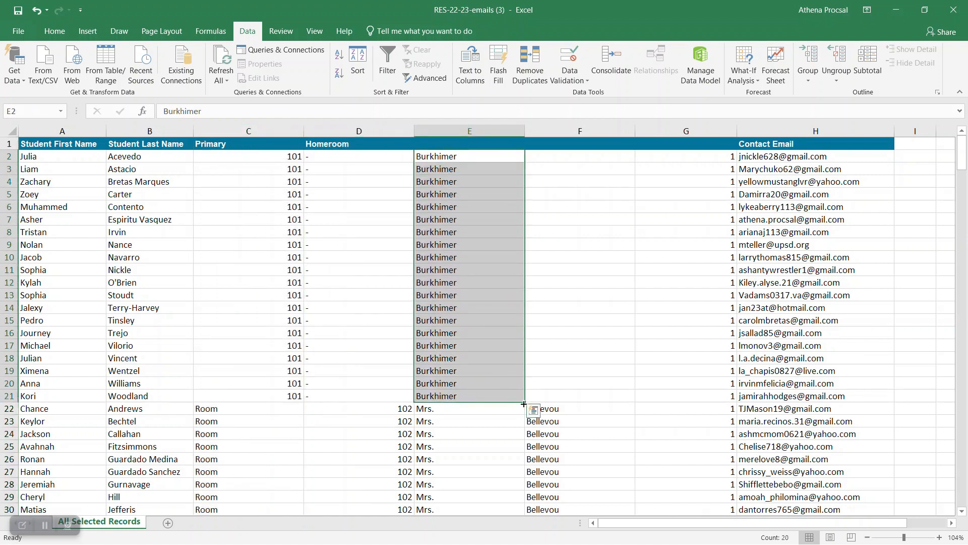
left_click_drag(524, 403, 624, 405)
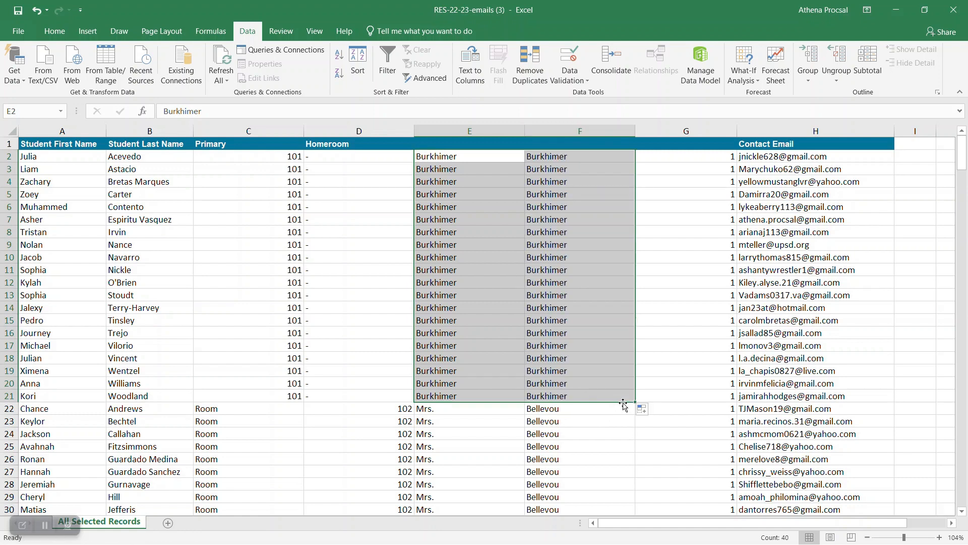
left_click_drag(261, 130, 463, 132)
right_click(462, 135)
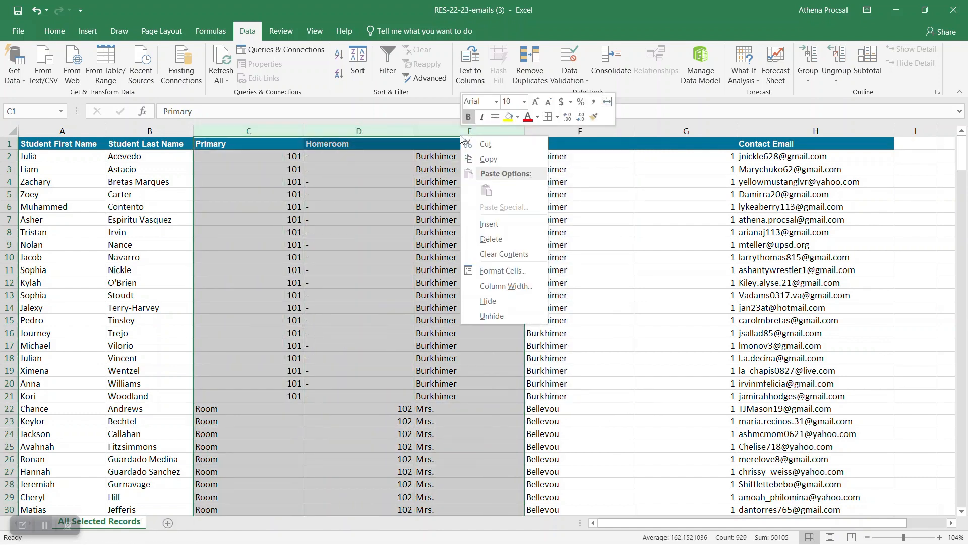
left_click(495, 238)
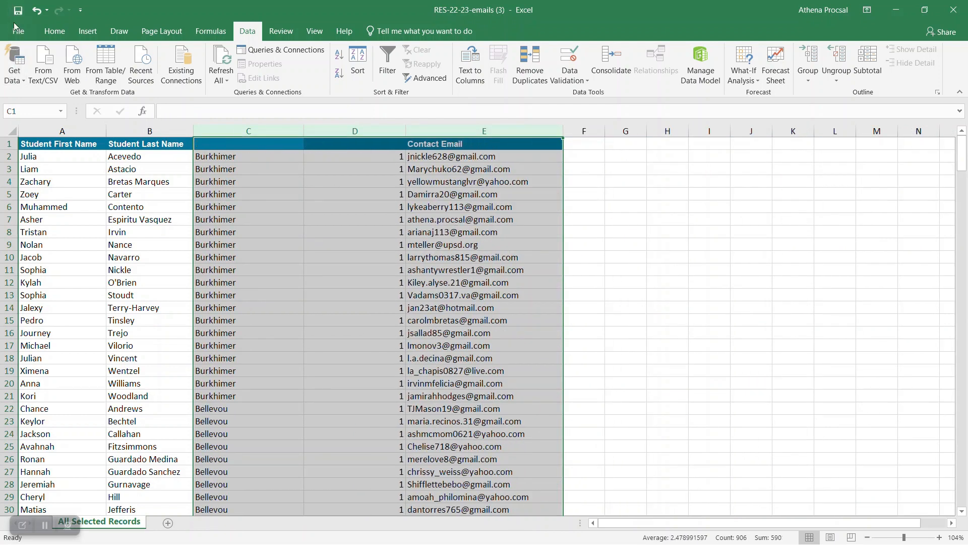
Open the roster workbook's File menu.
left_click(15, 32)
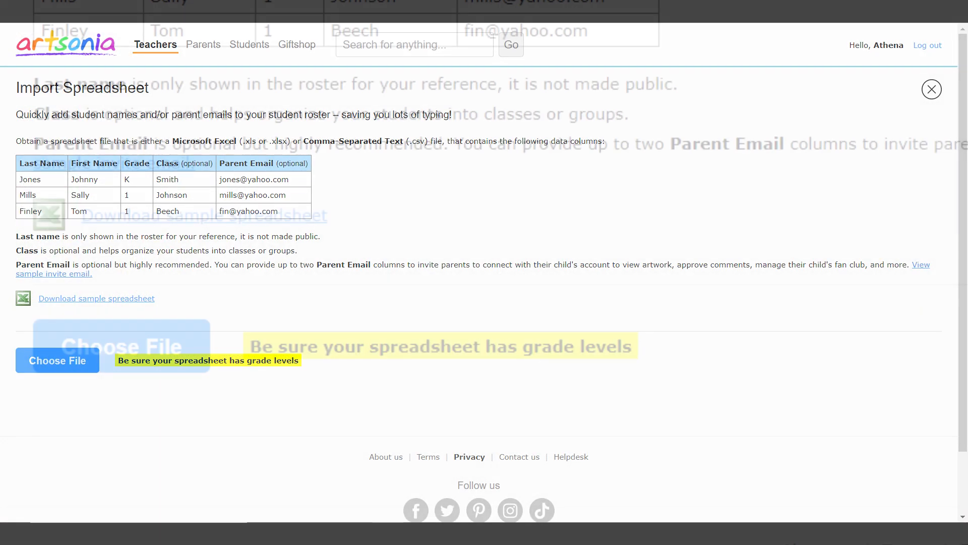